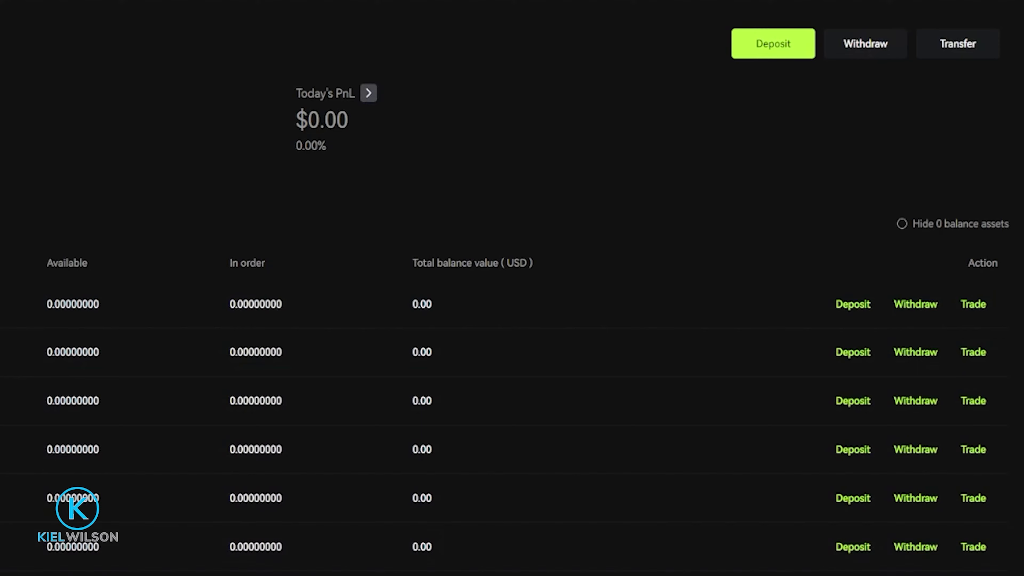
# Open Bitunix's Deposit page from the Assets menu in the top bar.
pyautogui.scroll(1, 841, 308)
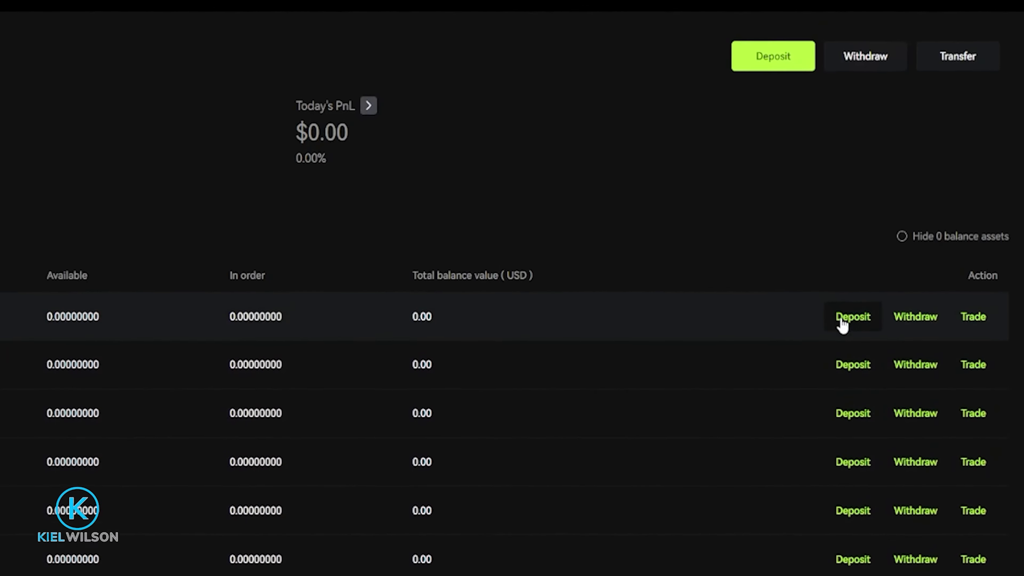
pyautogui.moveTo(800, 16)
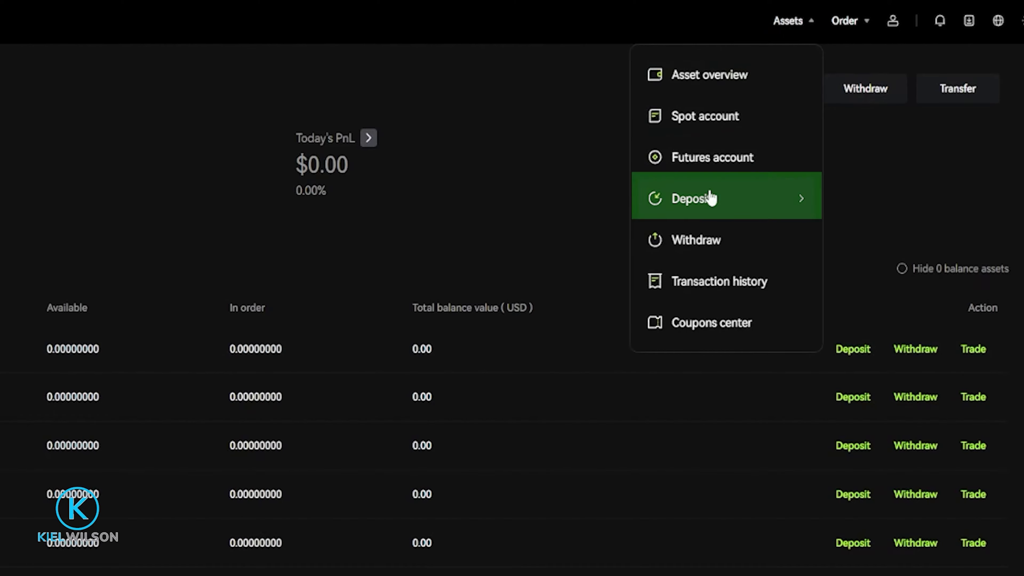
pyautogui.click(702, 207)
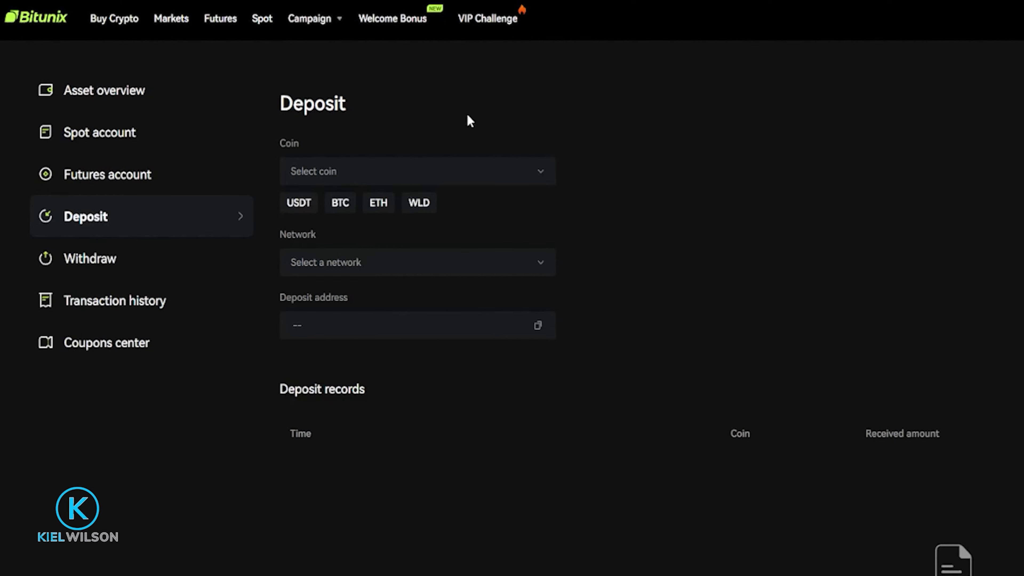
# Filter the coin list by 'usdc' and pick USDC as the deposit coin.
pyautogui.click(431, 171)
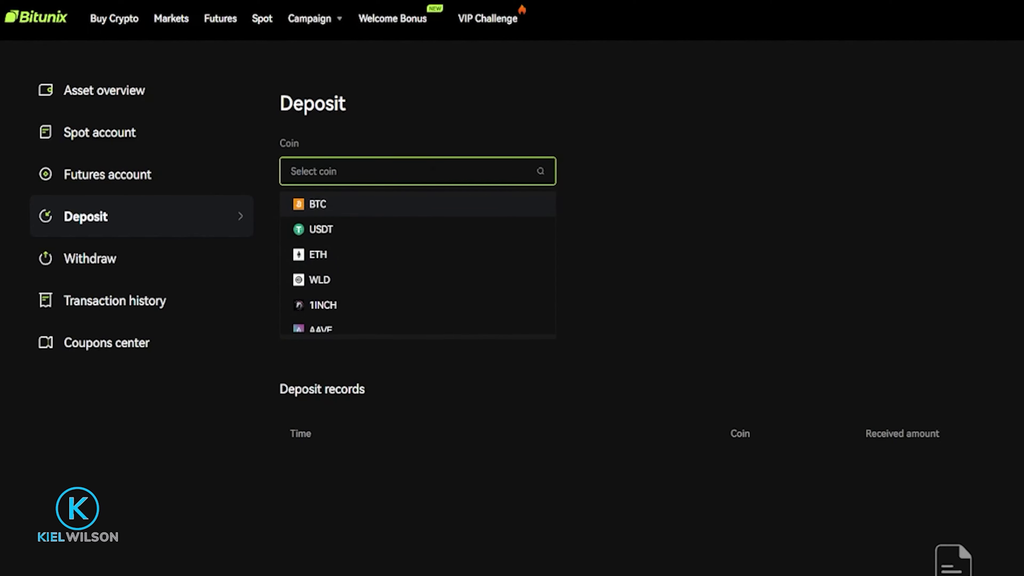
pyautogui.scroll(-6, 427, 238)
pyautogui.scroll(1, 429, 254)
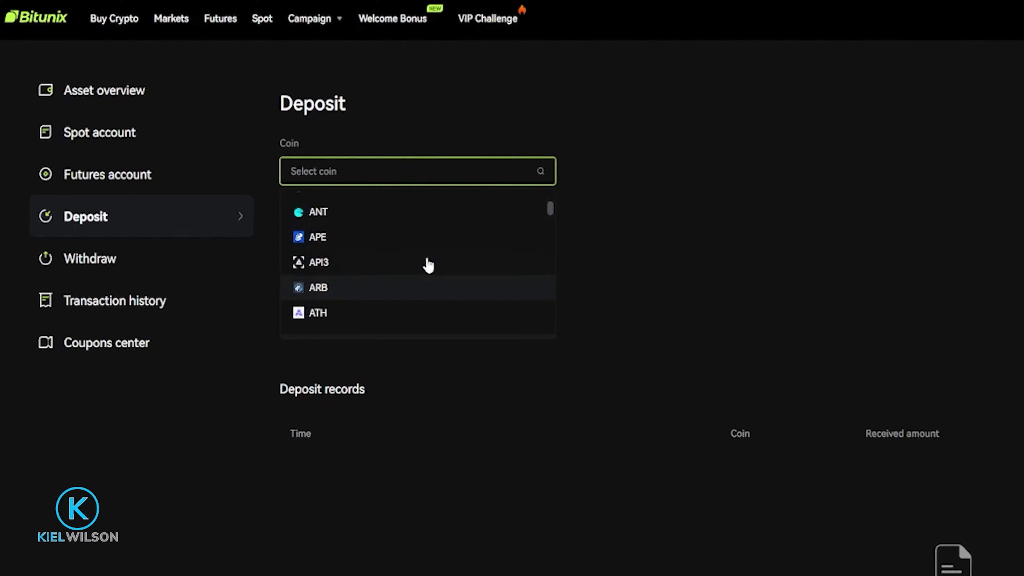
pyautogui.scroll(5, 428, 262)
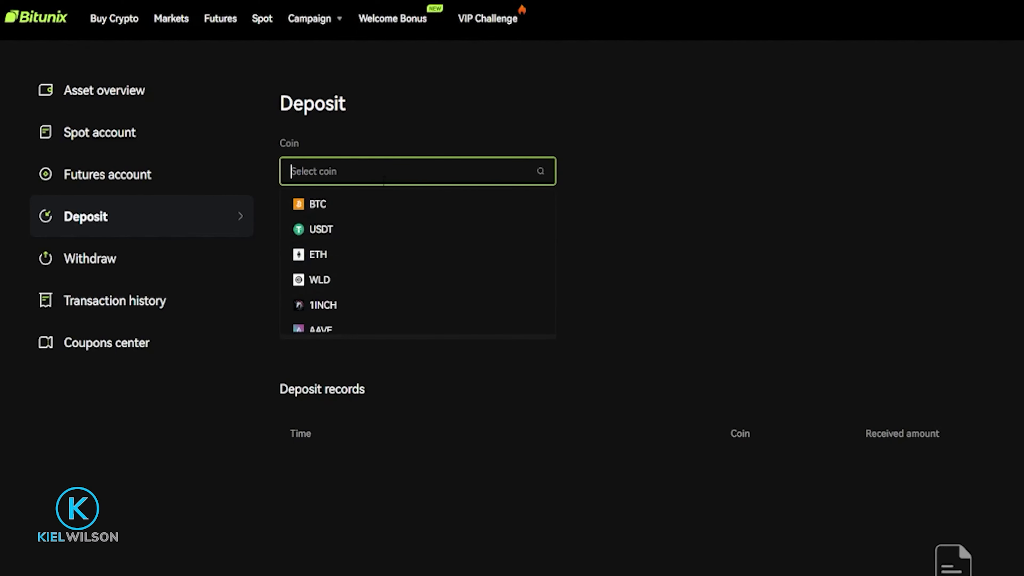
pyautogui.write('usdc')
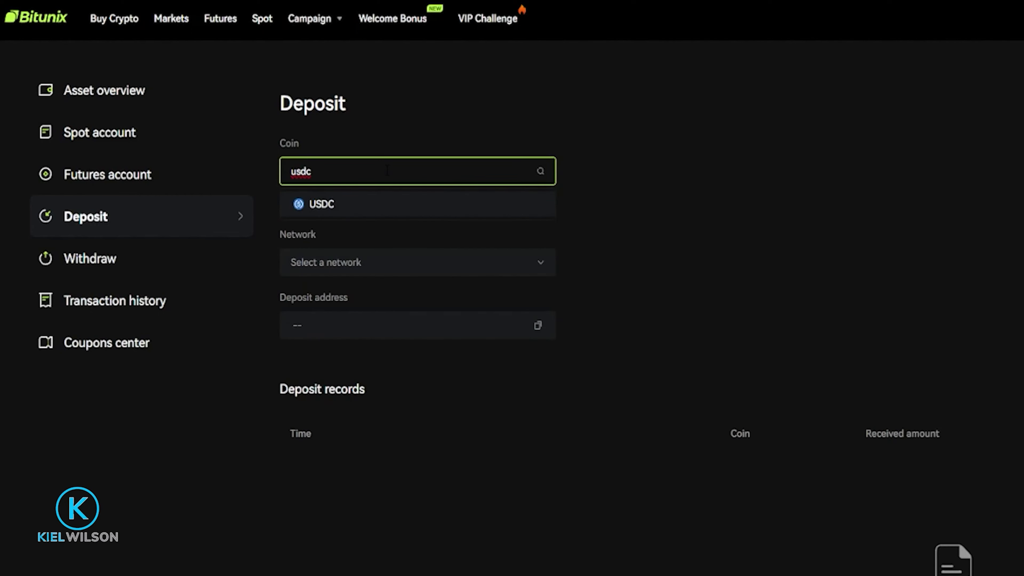
pyautogui.click(322, 207)
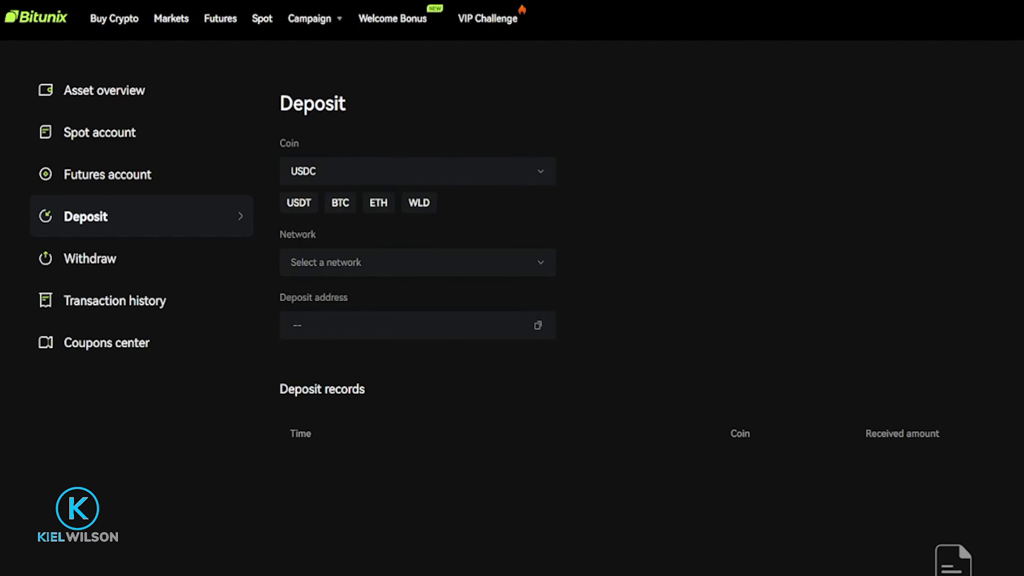
# Expand the Network dropdown to see the networks offered for the USDC deposit.
pyautogui.moveTo(282, 234); pyautogui.dragTo(318, 235)
pyautogui.click(383, 263)
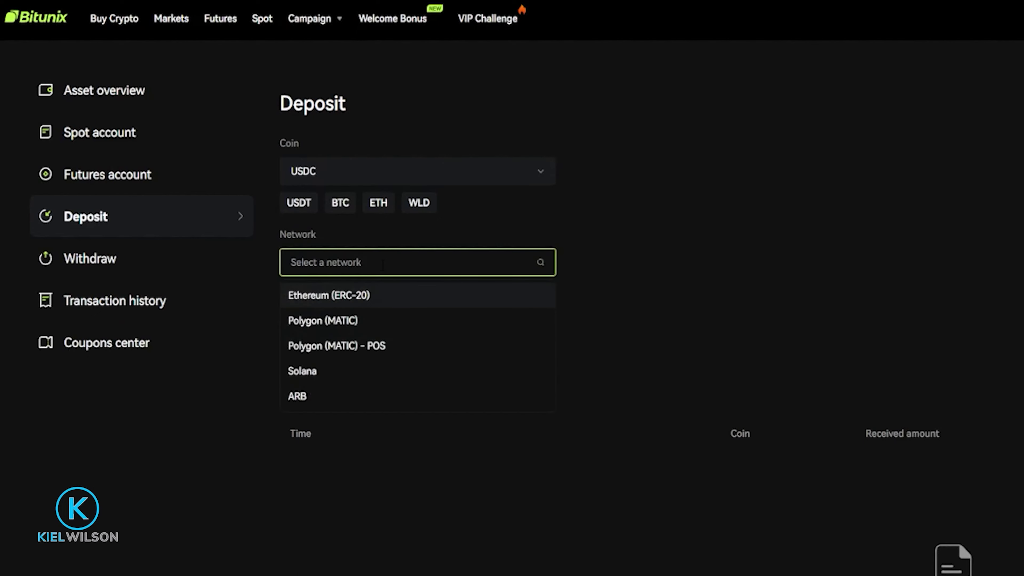
pyautogui.scroll(-2, 359, 312)
pyautogui.scroll(2, 387, 310)
# Choose Ethereum (ERC-20) as the network and highlight the generated USDC deposit address.
pyautogui.click(372, 297)
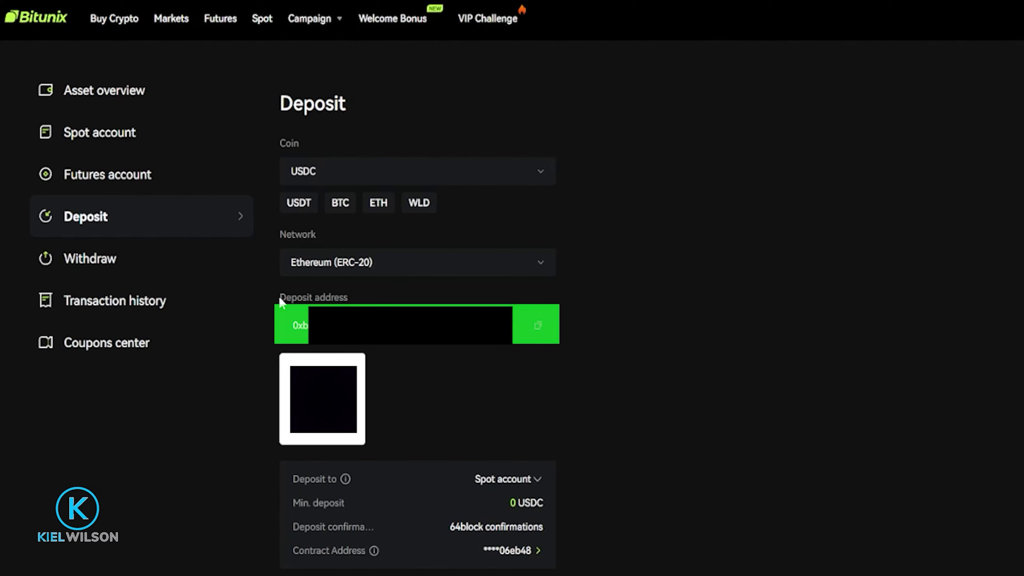
pyautogui.moveTo(281, 297); pyautogui.dragTo(347, 297)
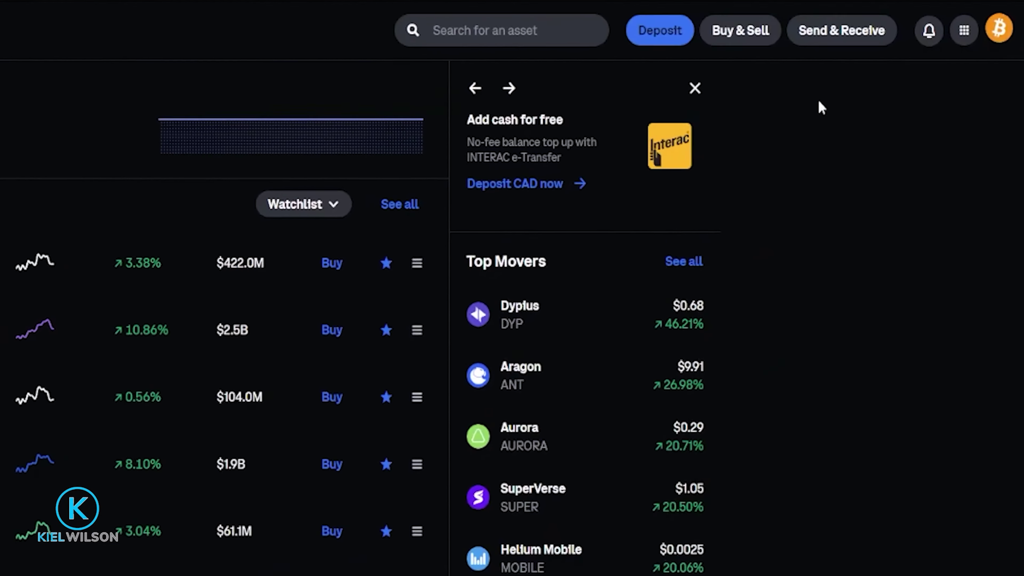
# Open Coinbase's Send & Receive panel.
pyautogui.click(829, 40)
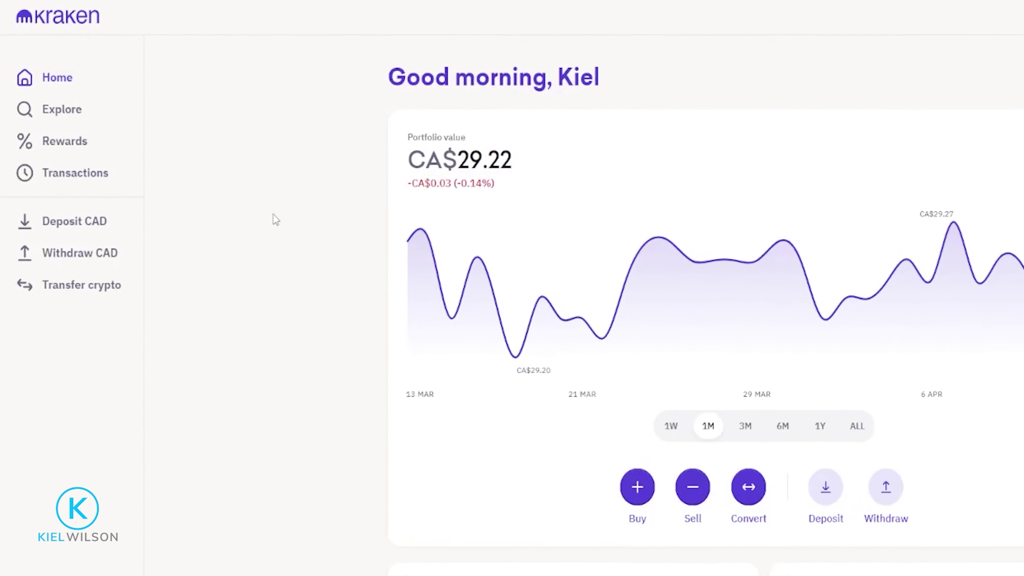
# Go to Kraken's Transfer crypto Withdraw tab and accept the Withdrawal Notice.
pyautogui.click(71, 288)
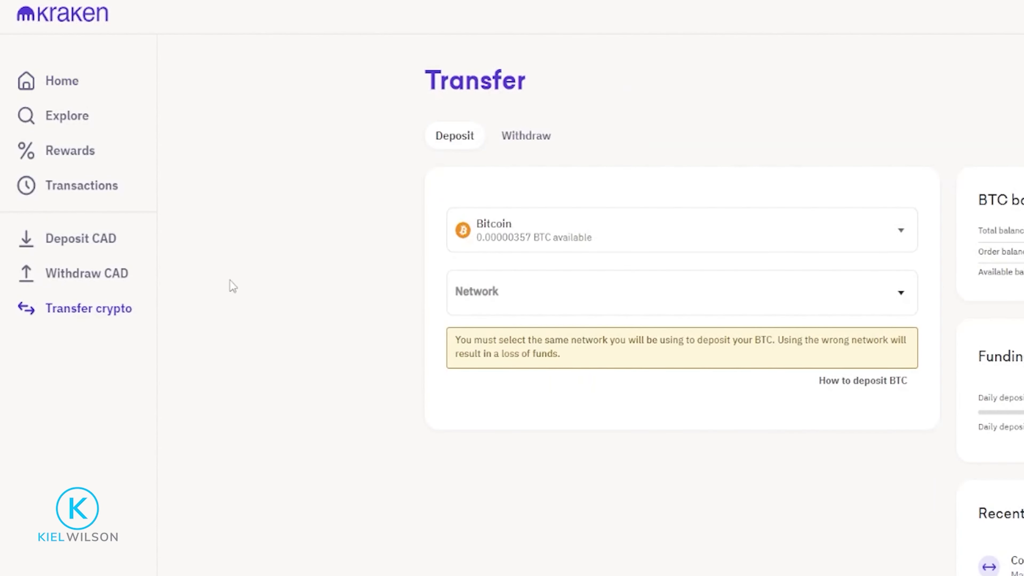
pyautogui.click(524, 139)
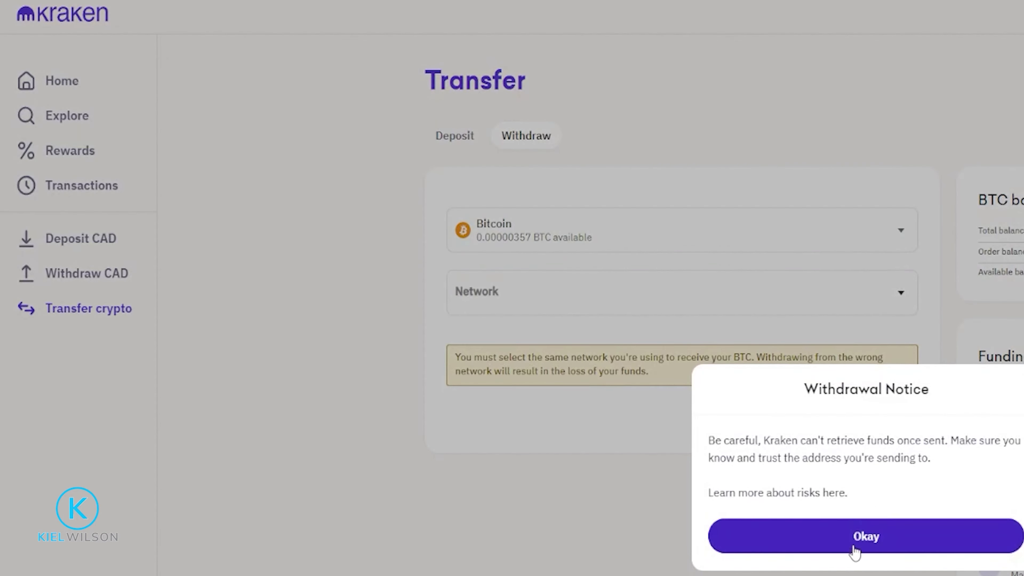
pyautogui.click(862, 540)
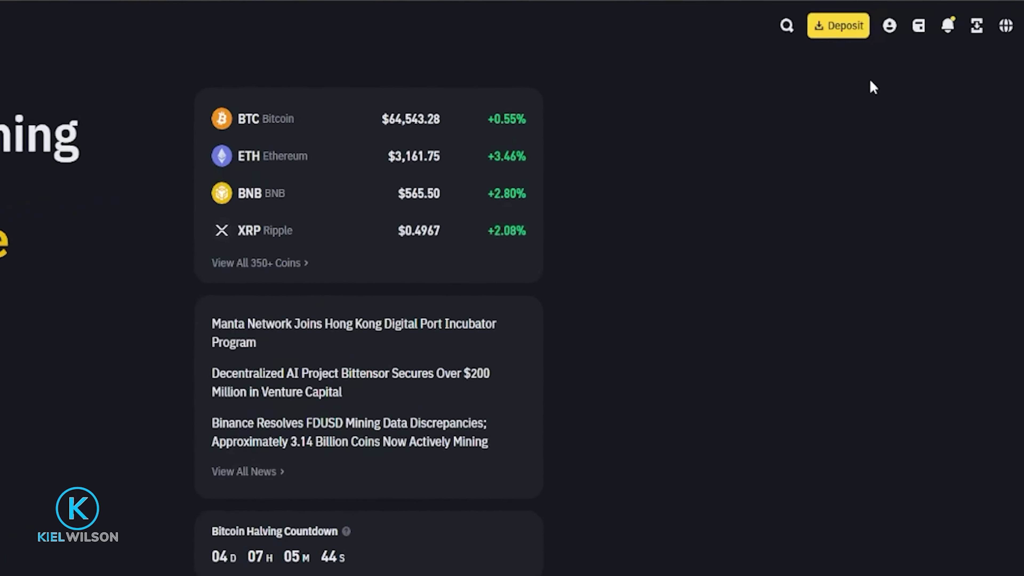
# Reach Binance's Withdraw Crypto page by way of the profile menu's Dashboard.
pyautogui.moveTo(889, 25)
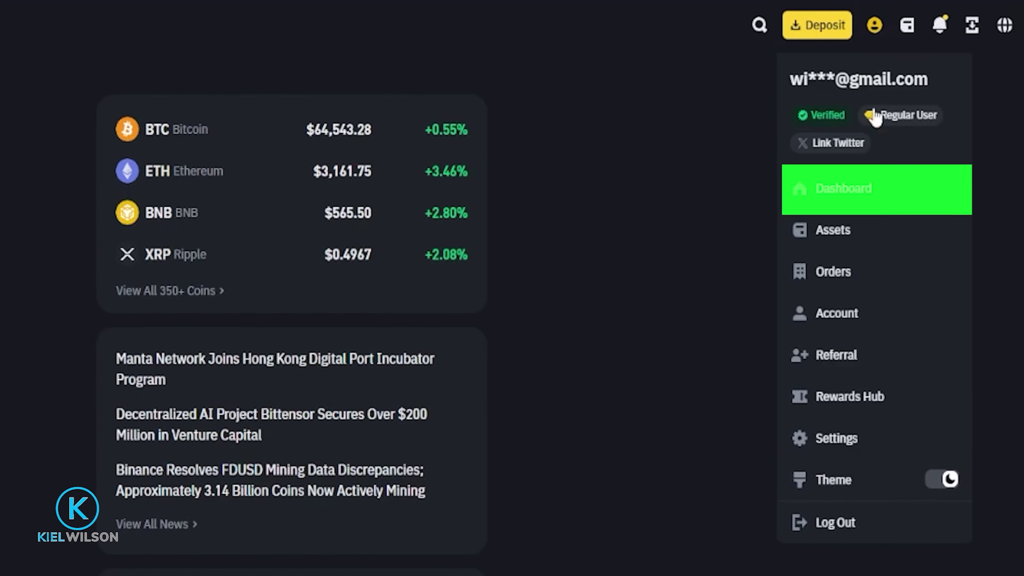
pyautogui.click(862, 197)
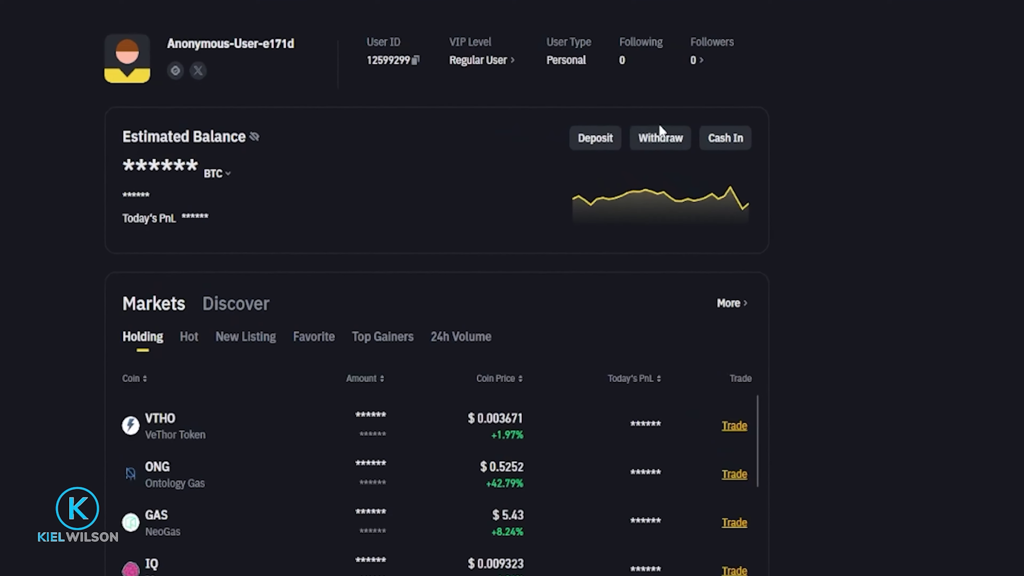
pyautogui.click(685, 137)
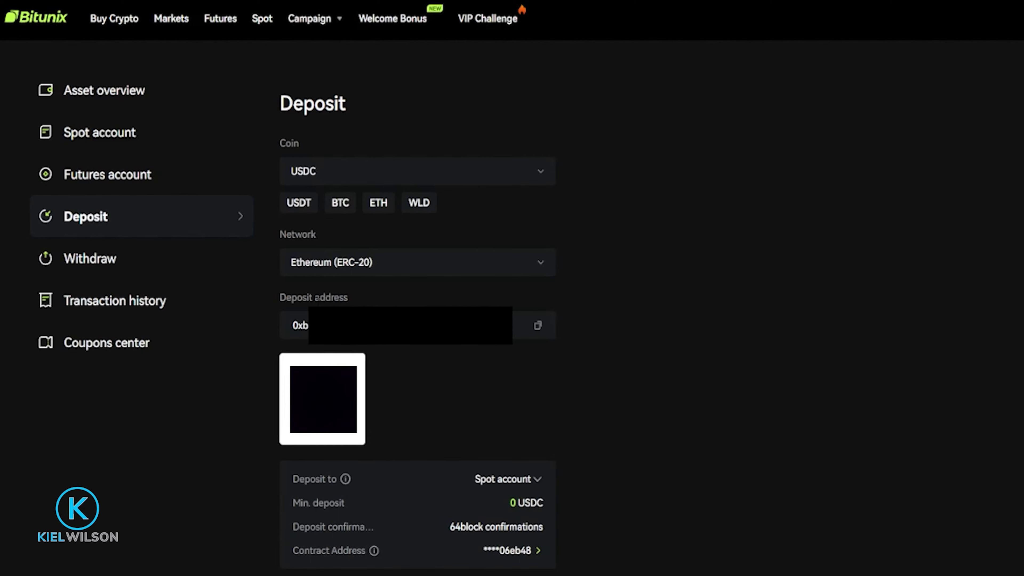
# Copy the Bitunix USDC Ethereum (ERC-20) deposit address to the clipboard.
pyautogui.moveTo(281, 298); pyautogui.dragTo(363, 299)
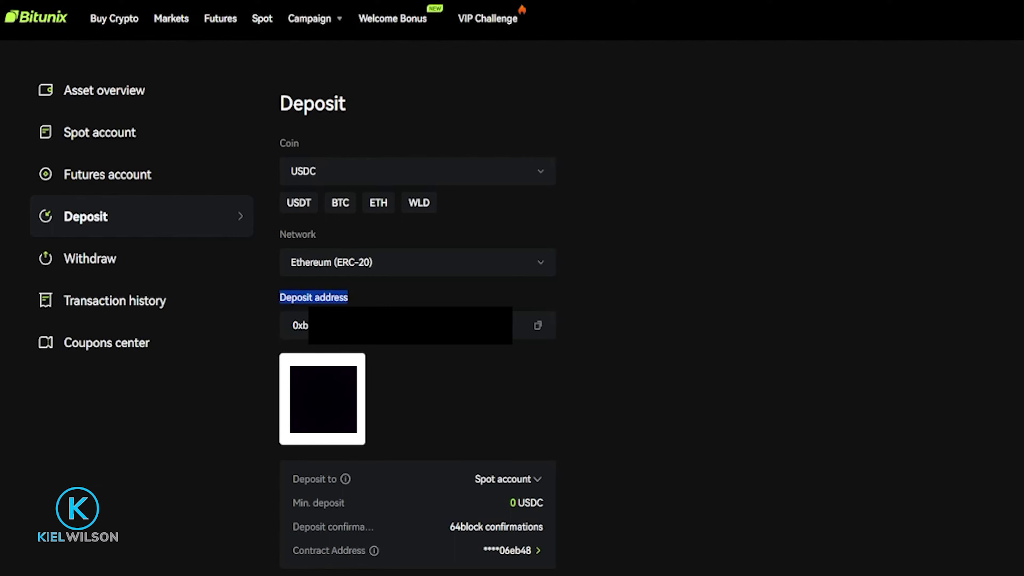
pyautogui.click(539, 326)
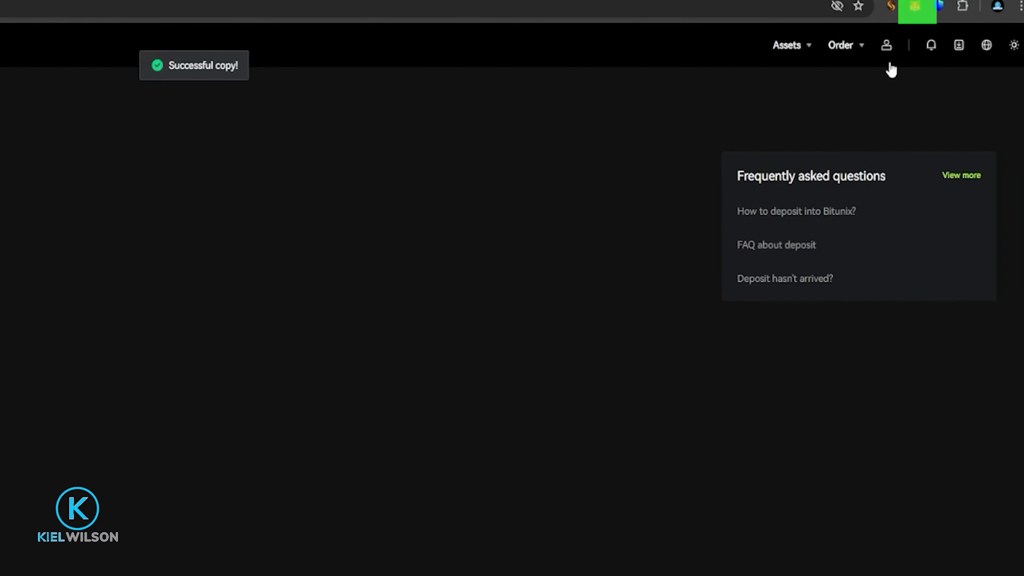
# Confirm MetaMask is on Ethereum Mainnet, then begin sending from the USDC token page.
pyautogui.click(915, 8)
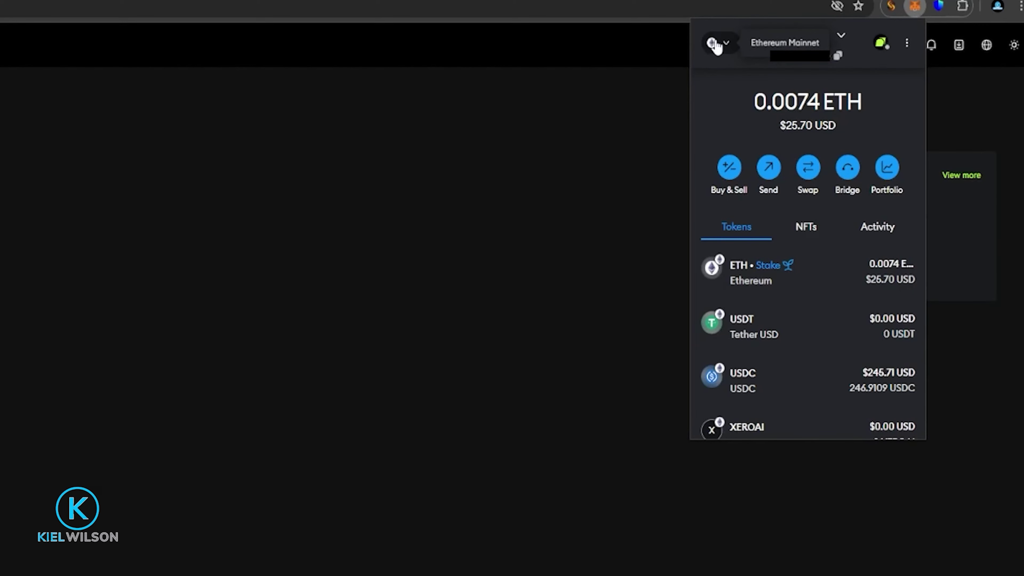
pyautogui.click(712, 44)
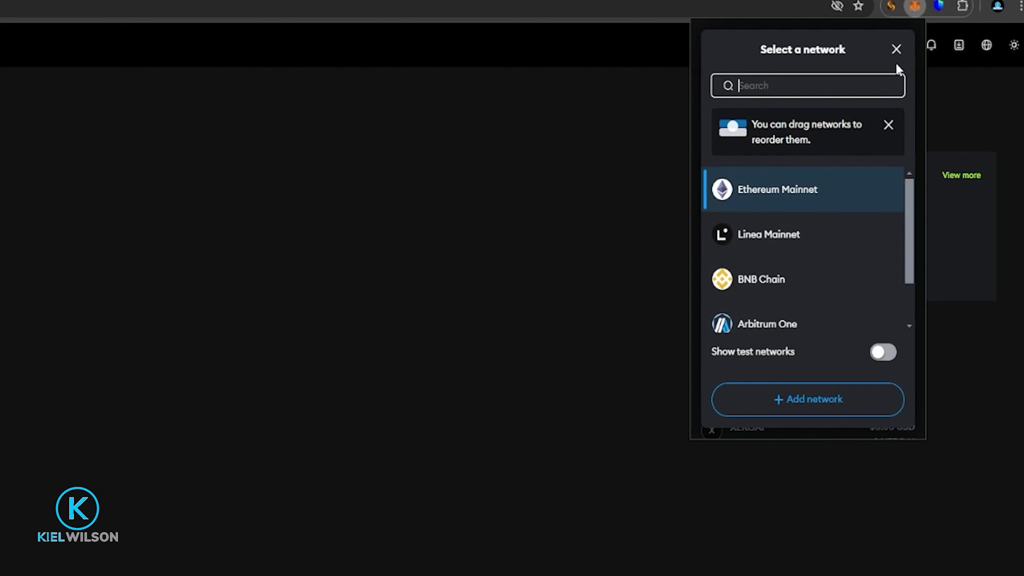
pyautogui.click(895, 49)
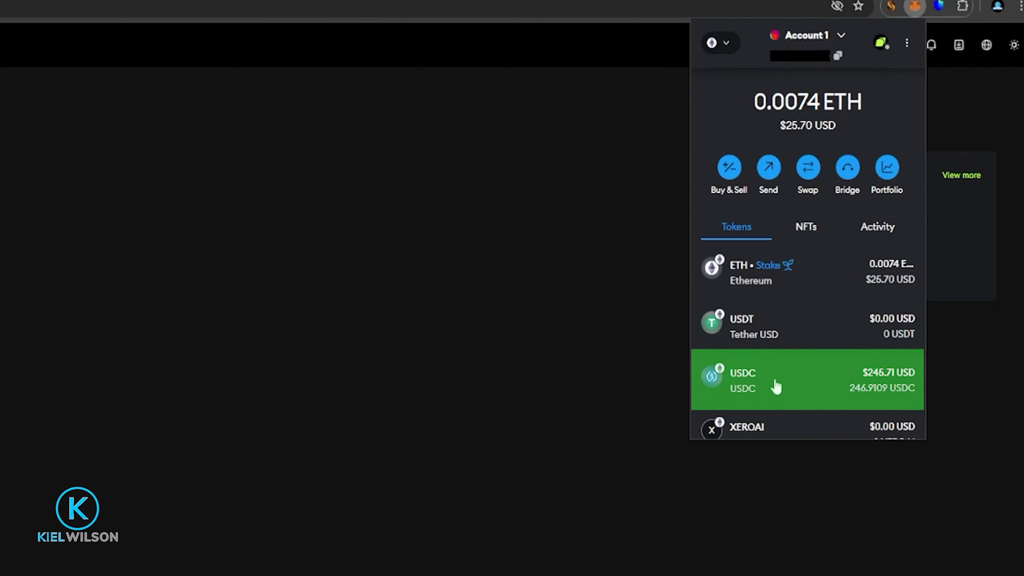
pyautogui.click(789, 383)
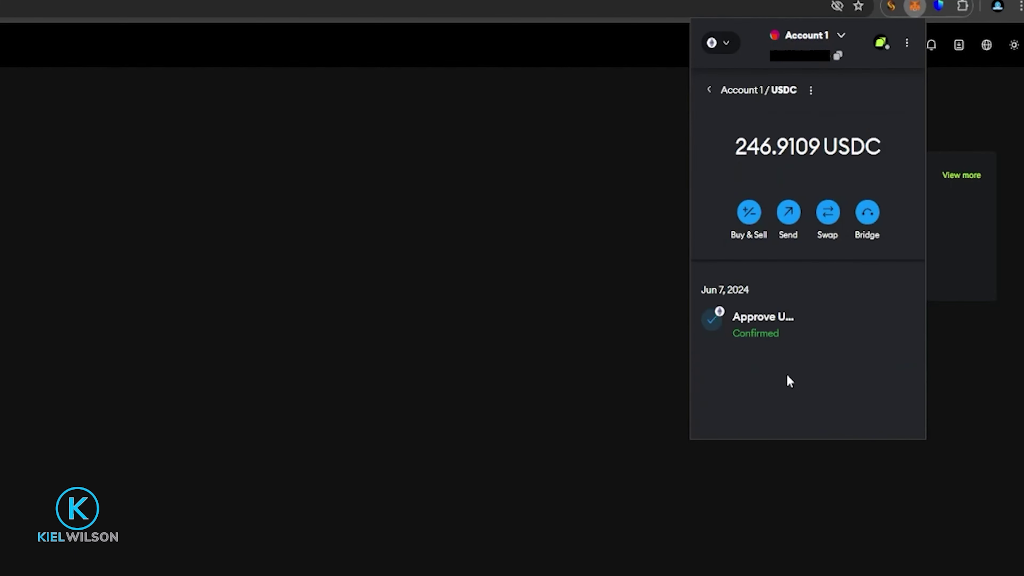
pyautogui.click(789, 214)
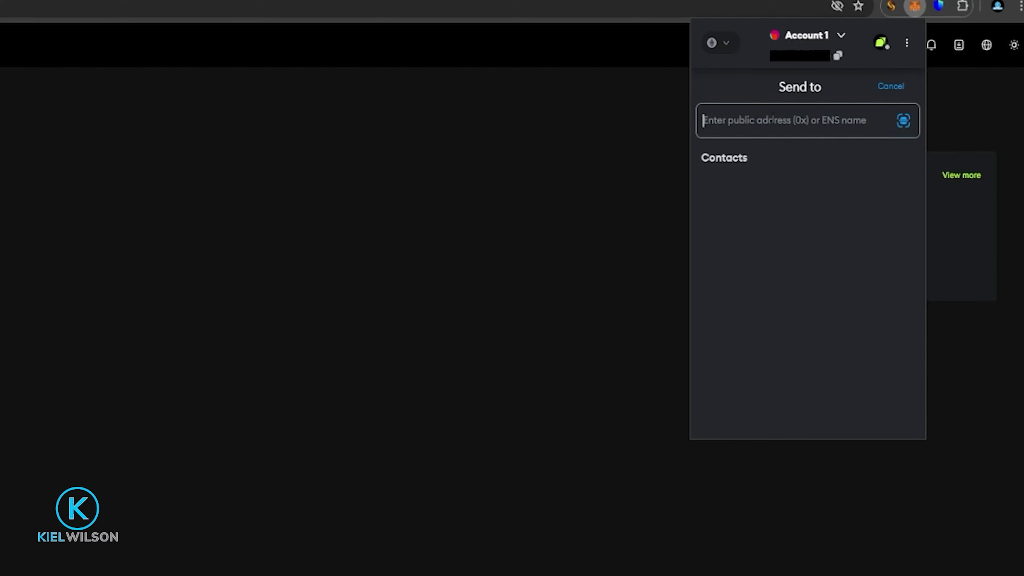
# Paste the Bitunix address as recipient, set the Max 246.9109 USDC amount, and review the fee.
pyautogui.rightClick(767, 119)
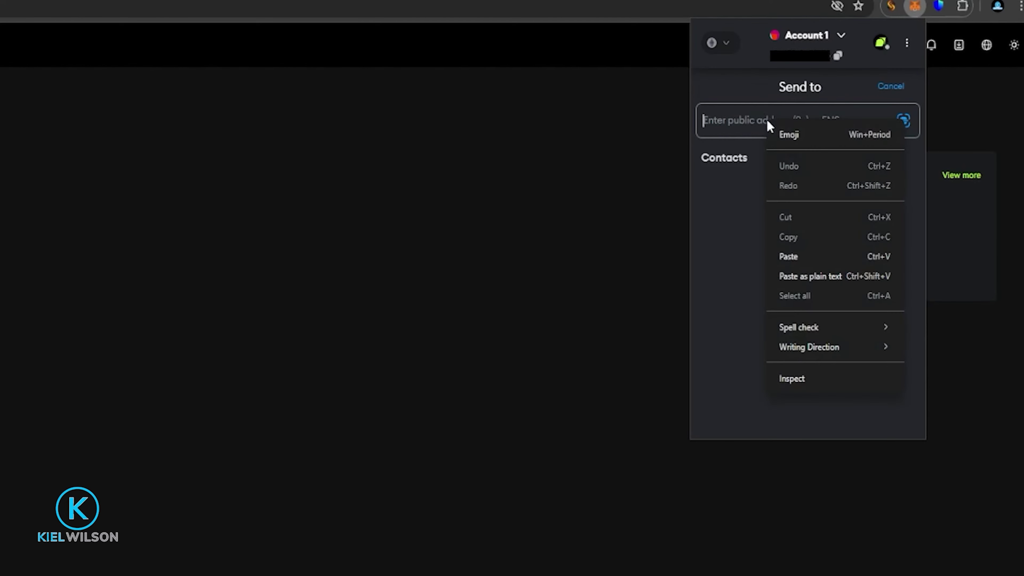
pyautogui.click(795, 248)
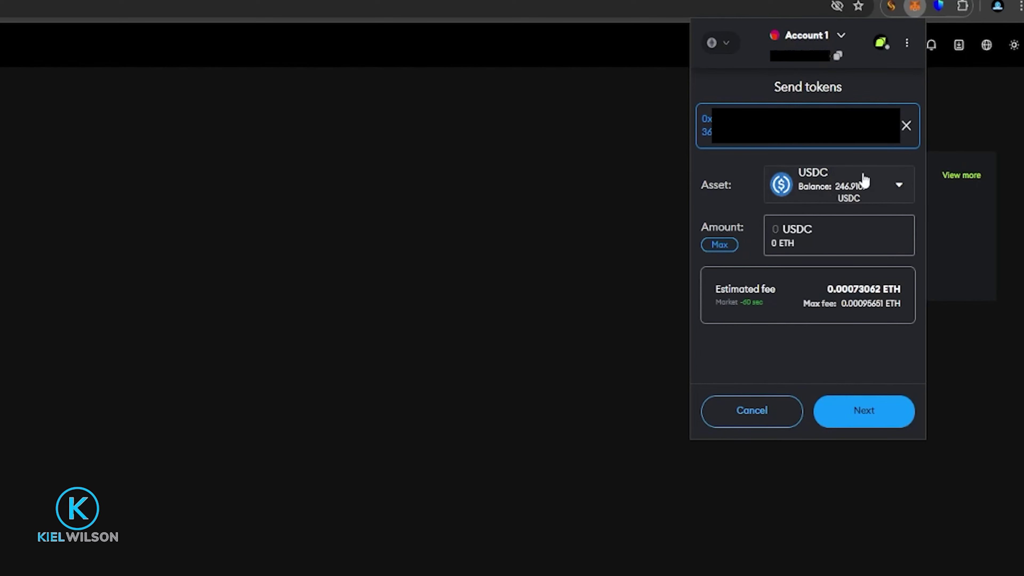
pyautogui.click(720, 245)
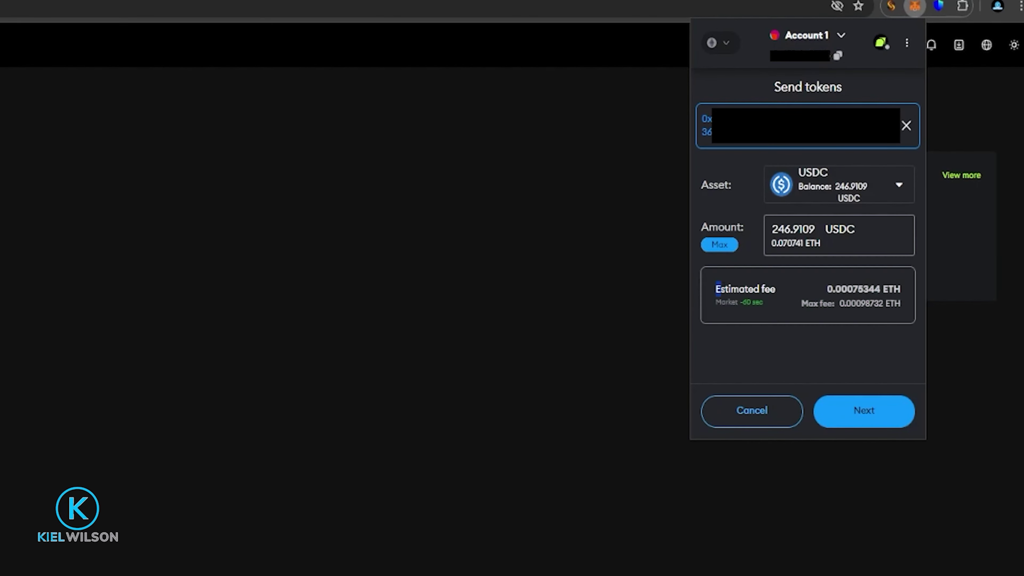
pyautogui.moveTo(715, 289)
pyautogui.mouseDown()
pyautogui.moveTo(871, 288)
pyautogui.moveTo(700, 293)
pyautogui.mouseUp()
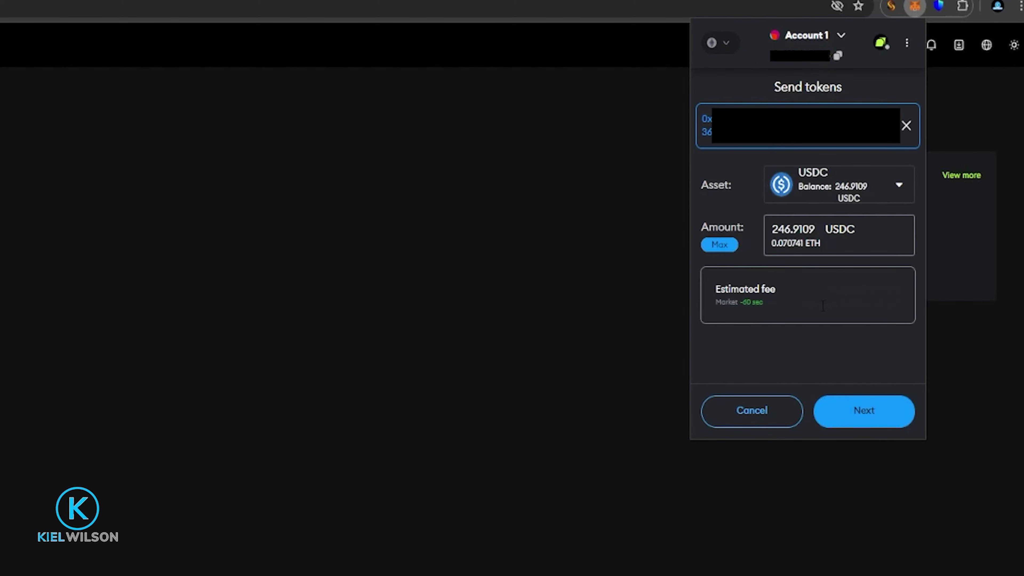
pyautogui.moveTo(829, 289); pyautogui.dragTo(893, 289)
pyautogui.click(818, 287)
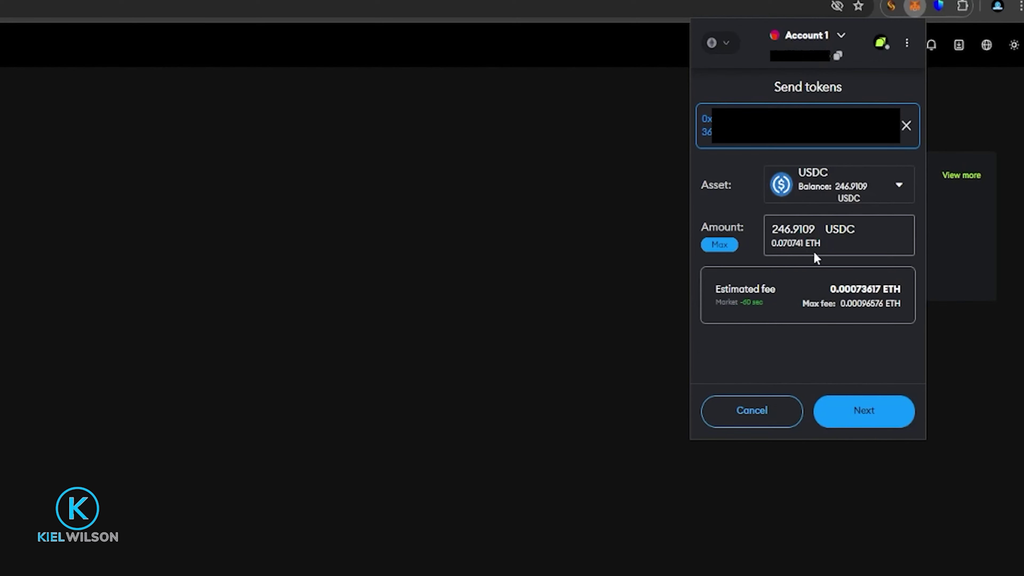
# Review the 246.9109 USDC transfer and its estimated fee, then confirm the send in MetaMask.
pyautogui.click(857, 411)
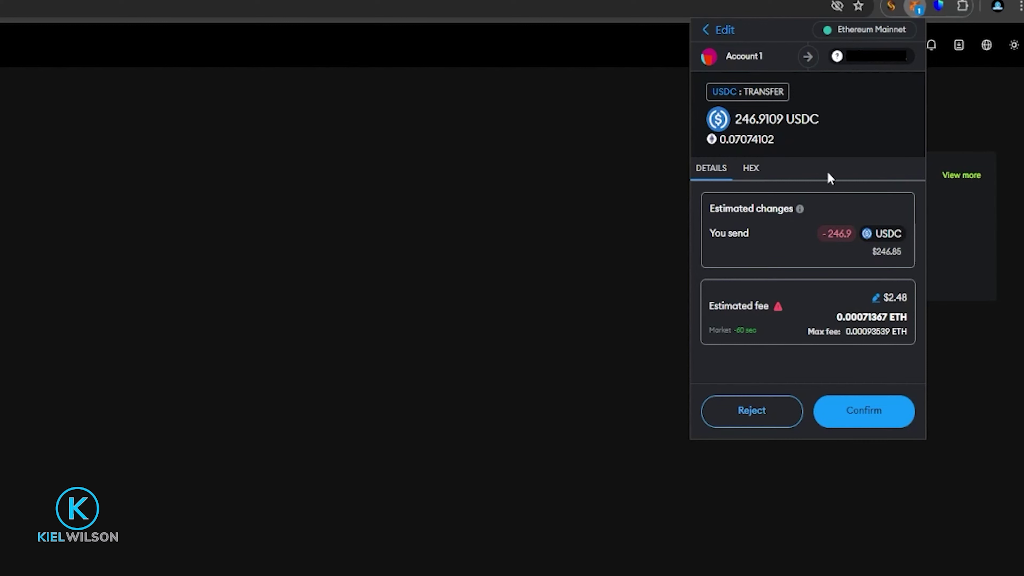
pyautogui.moveTo(709, 306); pyautogui.dragTo(769, 307)
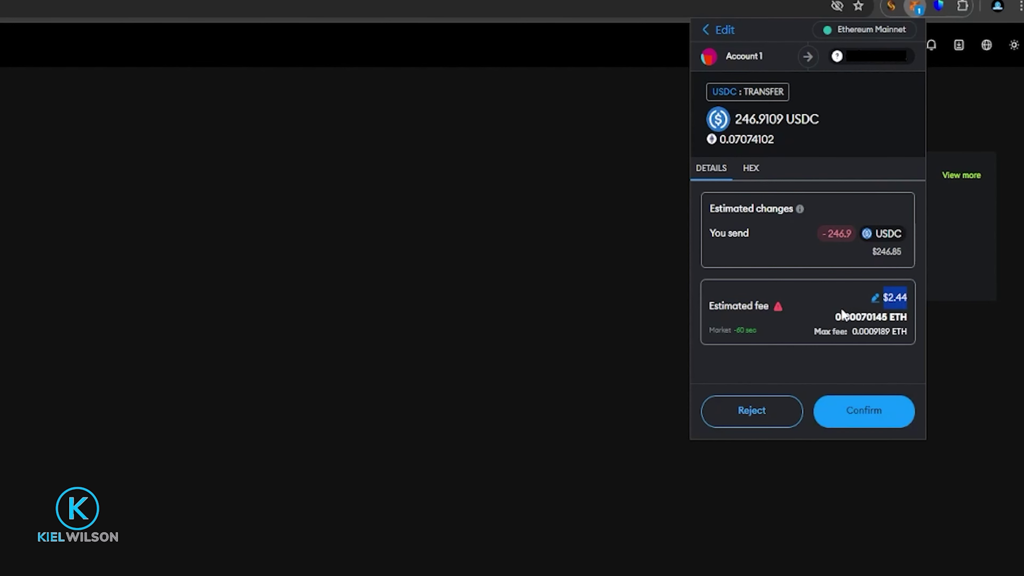
pyautogui.click(863, 417)
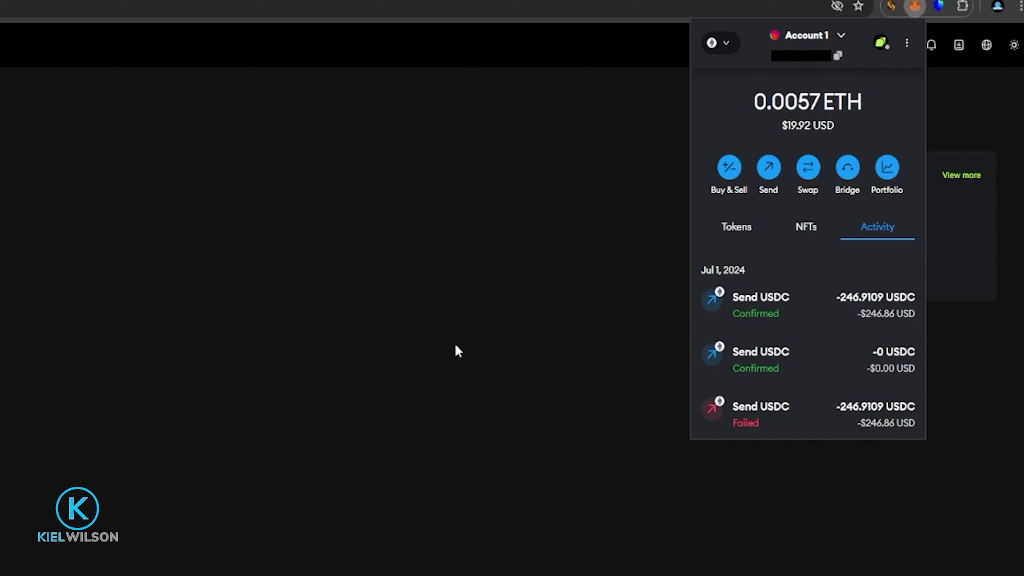
# Return to Bitunix's Deposit page and open the Spot account holding 246.9109 USDC (247.15 USD).
pyautogui.click(458, 351)
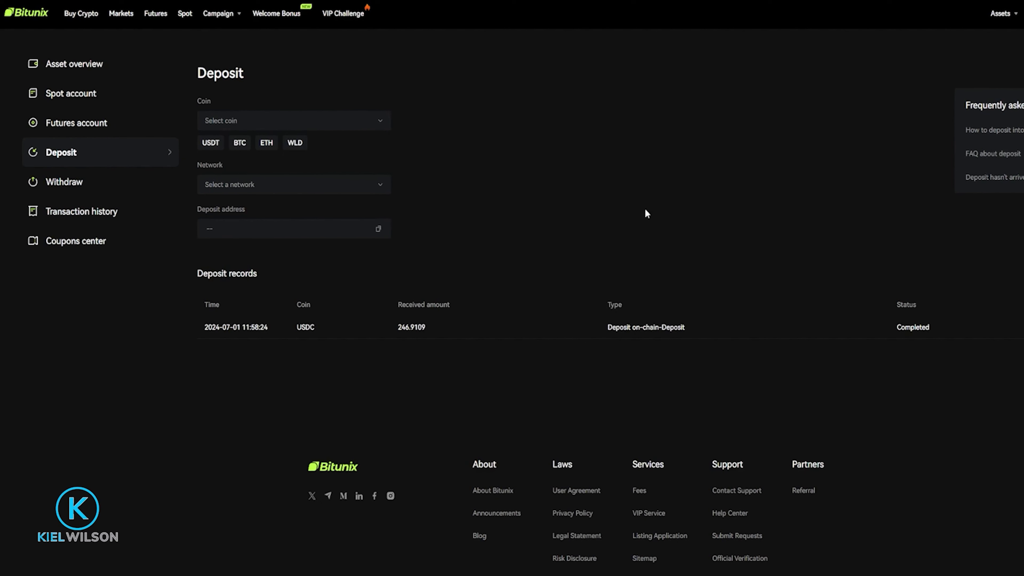
pyautogui.click(77, 95)
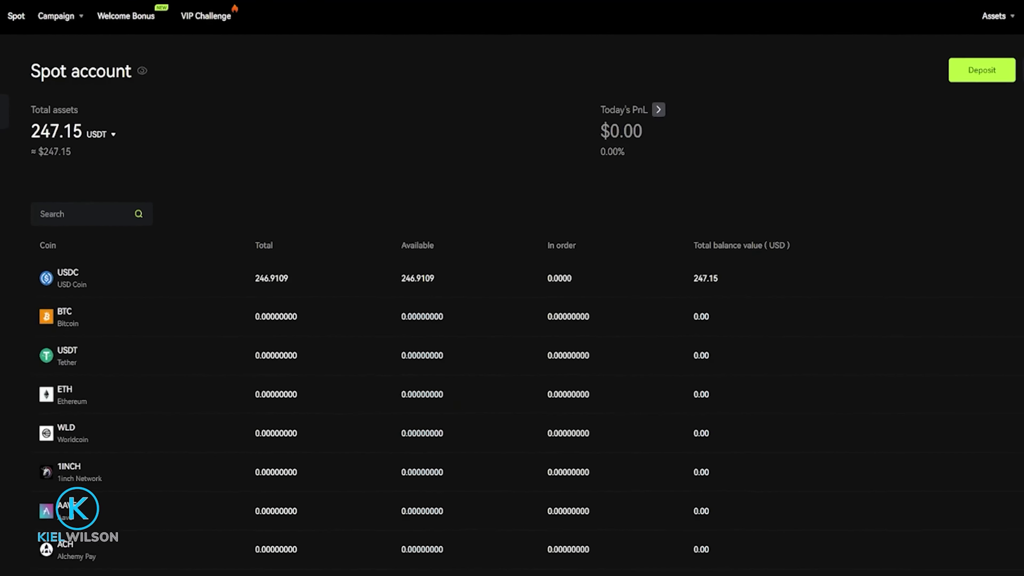
pyautogui.moveTo(999, 18)
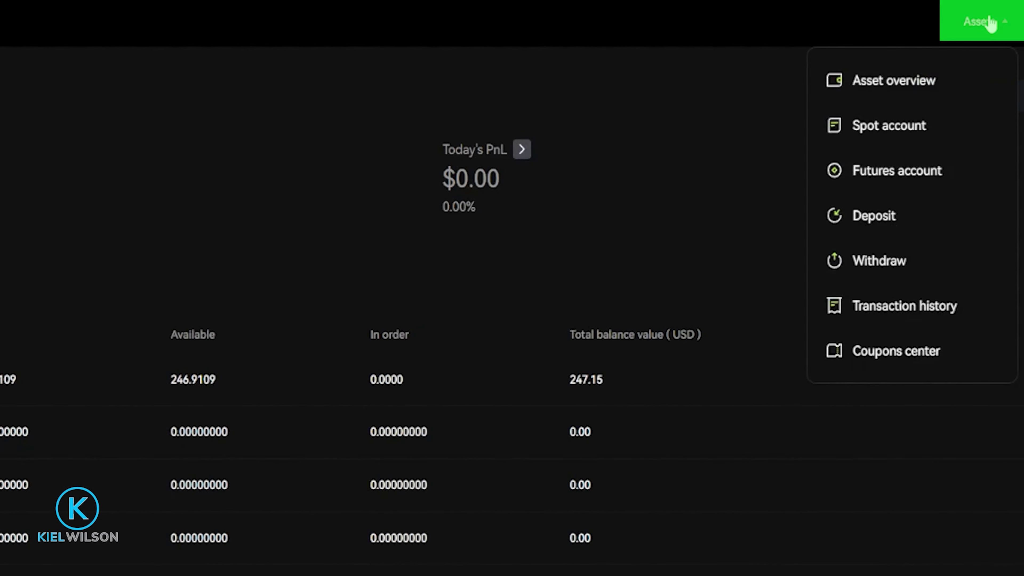